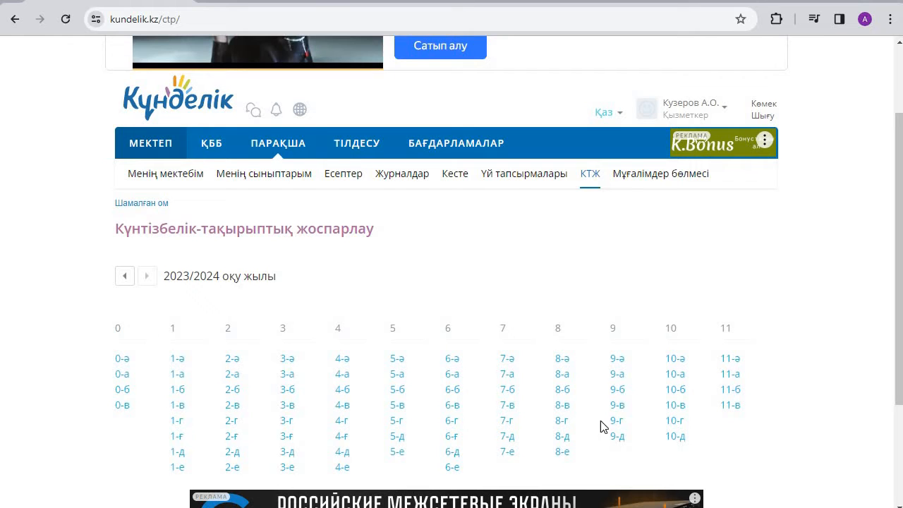
- Open the school's calendar-thematic planning (КТЖ) section and display the plans of class 6-а
click(141, 144)
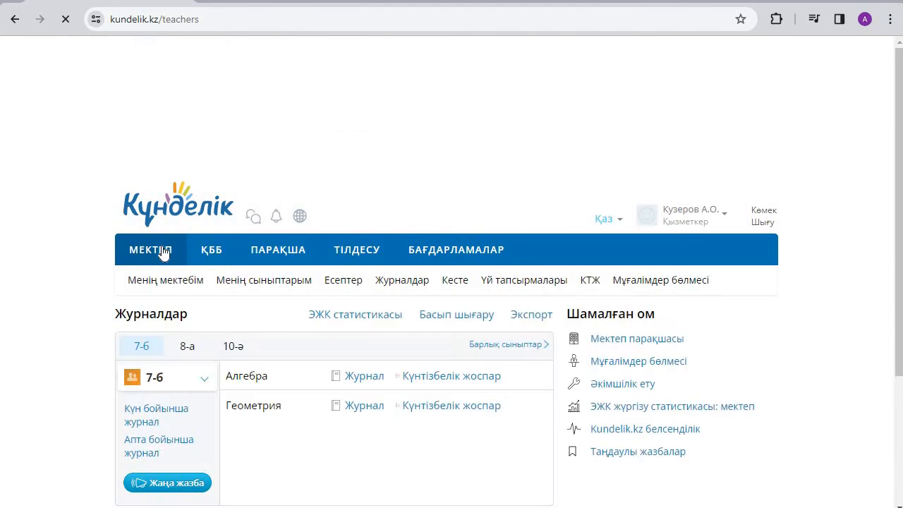
click(588, 140)
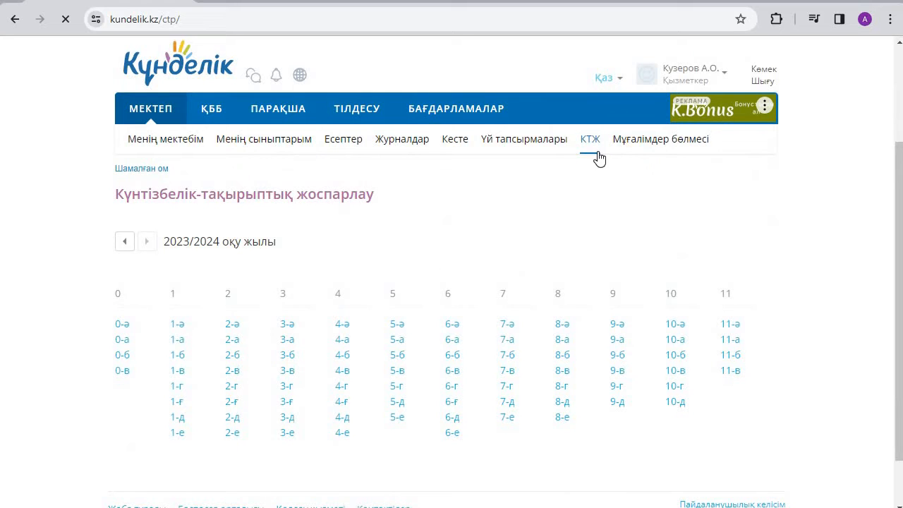
click(453, 344)
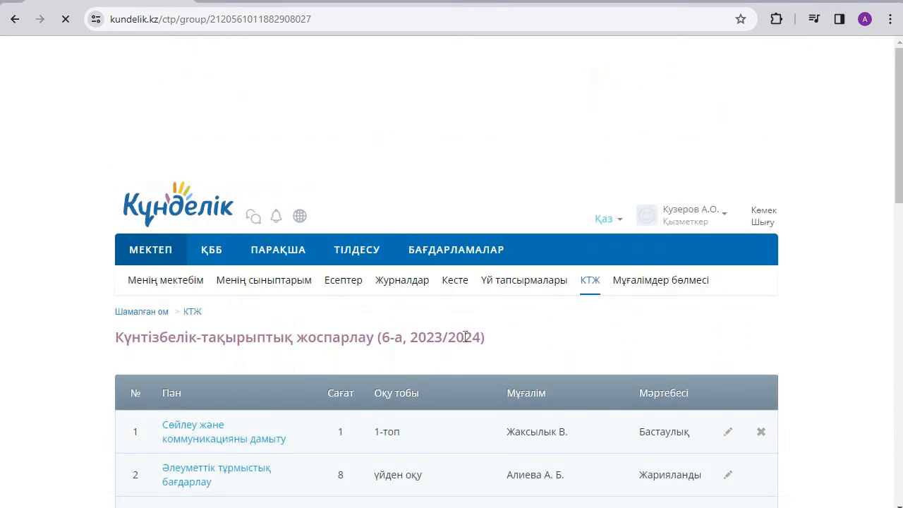
- Start a new КТЖ for class 6-а with the subject Жаратылыстану and the study group үйден оқу
scroll(459, 317, down, 3)
scroll(461, 234, down, 1)
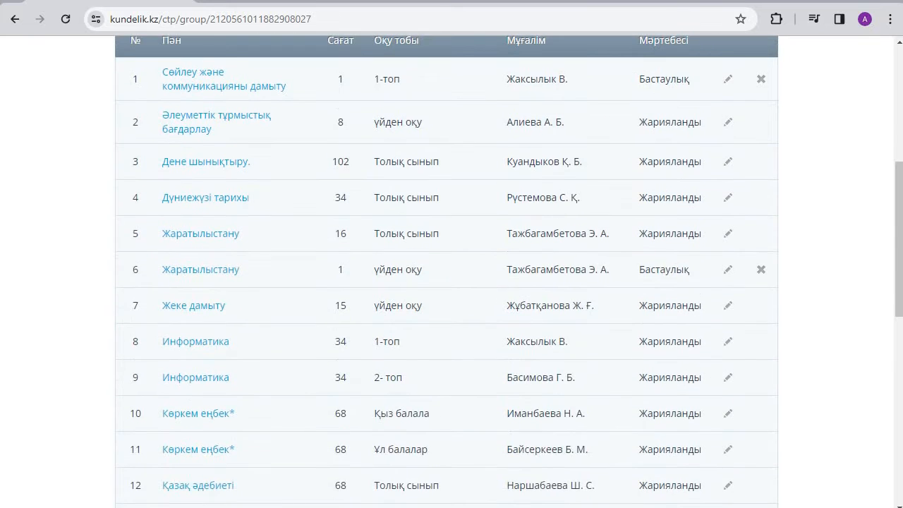
scroll(362, 226, up, 1)
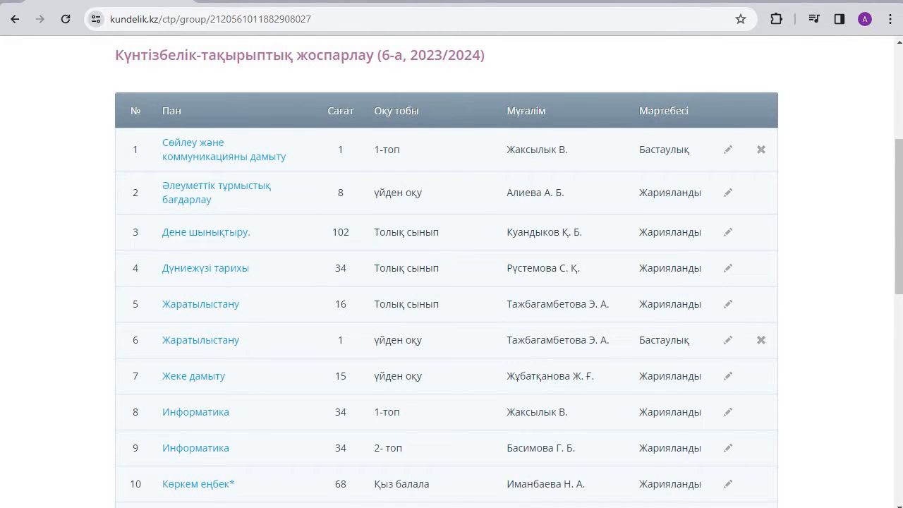
scroll(472, 213, up, 2)
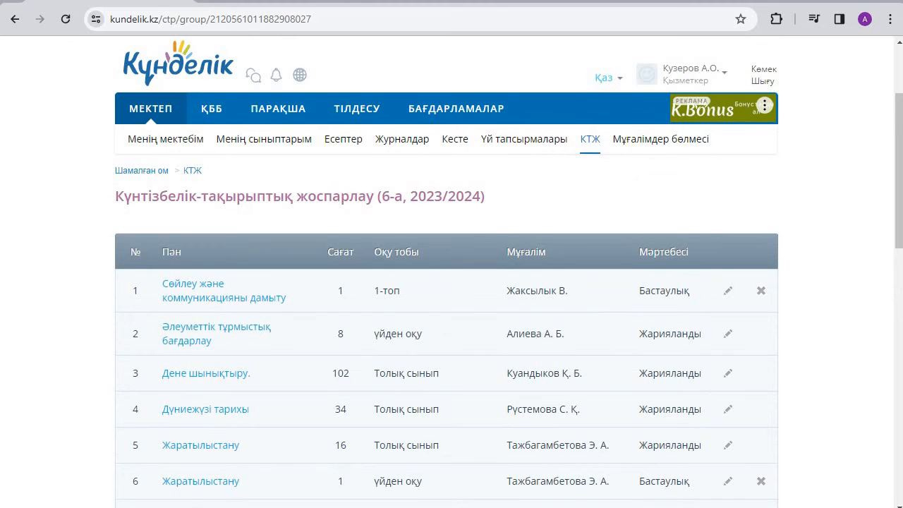
scroll(387, 211, down, 11)
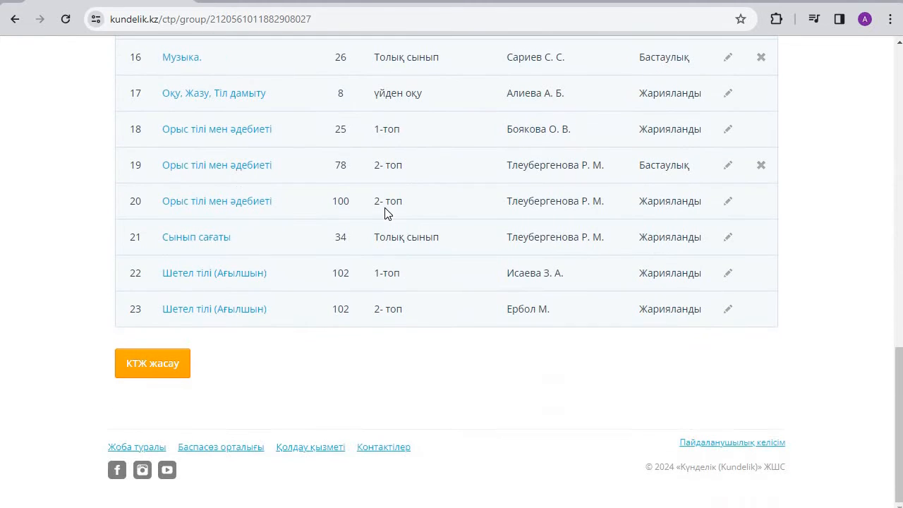
click(163, 372)
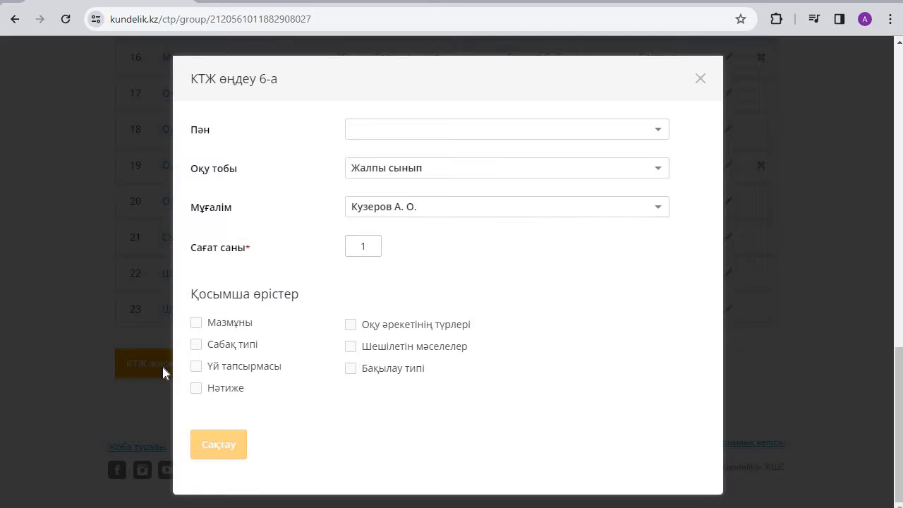
click(422, 133)
scroll(443, 302, down, 3)
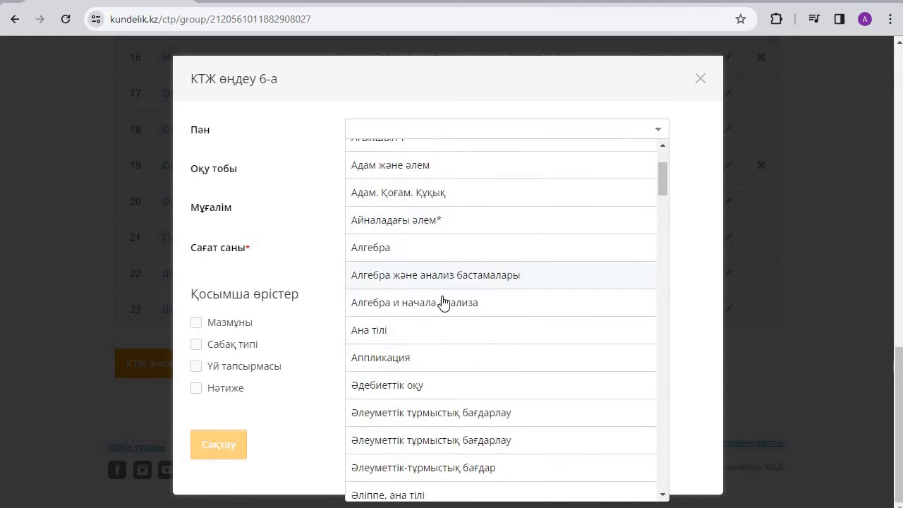
scroll(443, 302, down, 7)
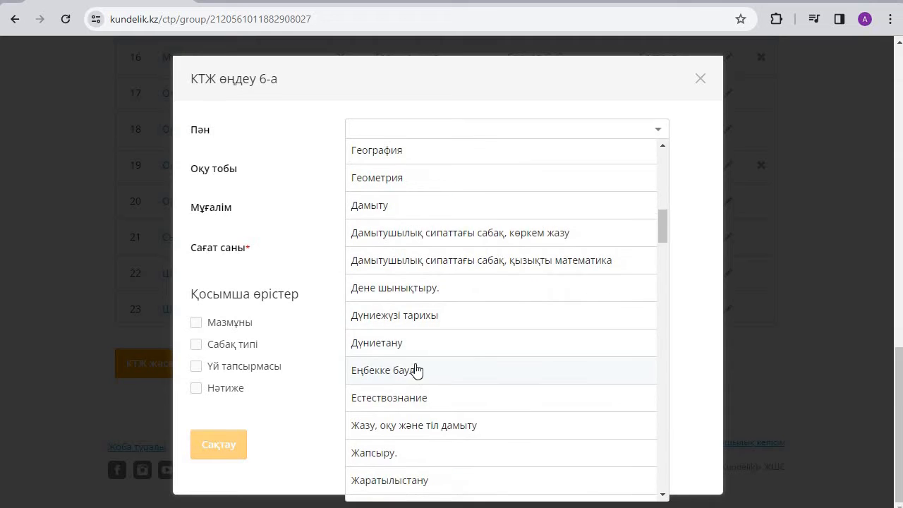
click(392, 480)
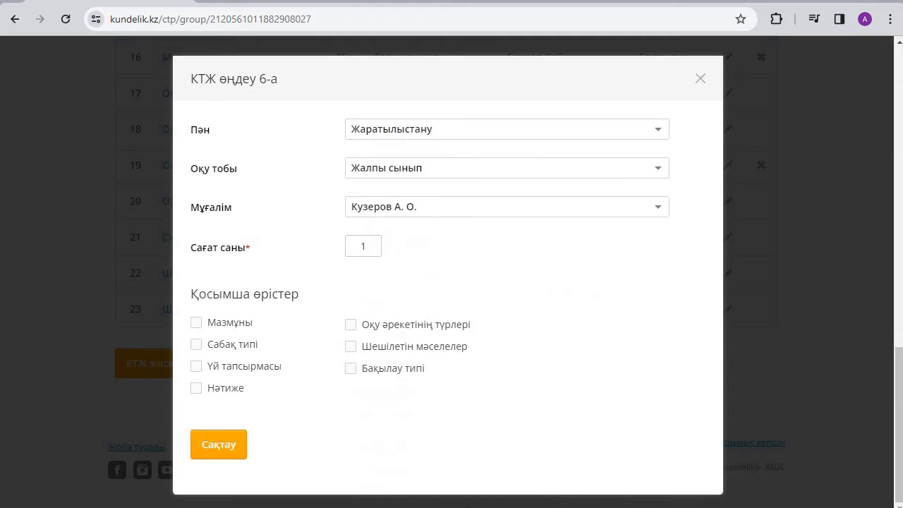
click(436, 176)
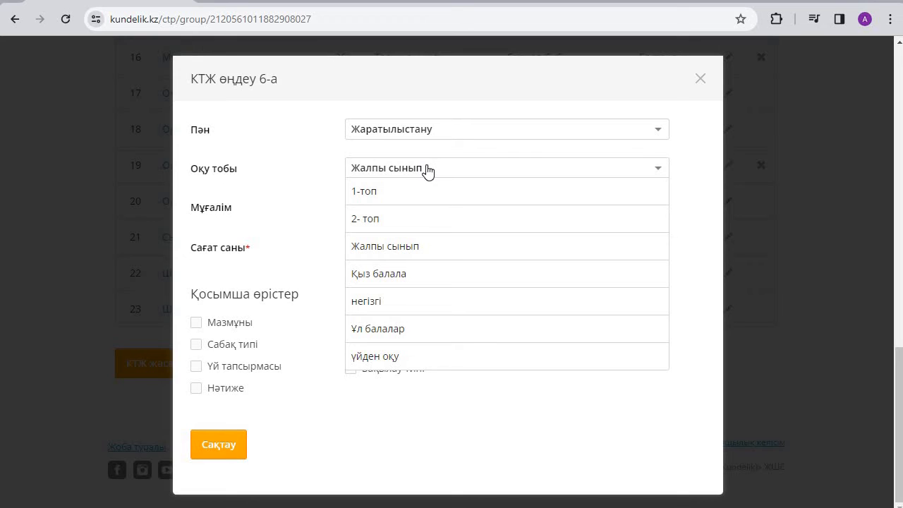
click(431, 357)
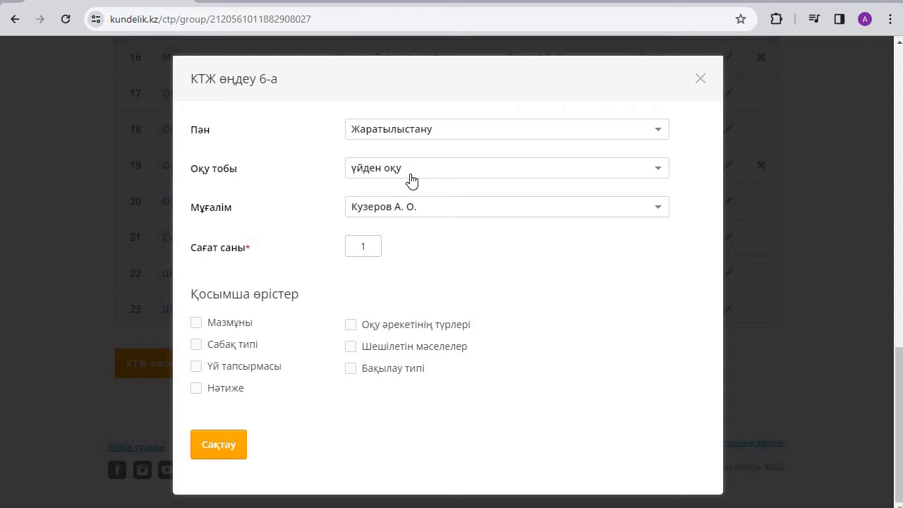
- Assign the subject teacher to the new КТЖ in the Мұғалім field
click(434, 208)
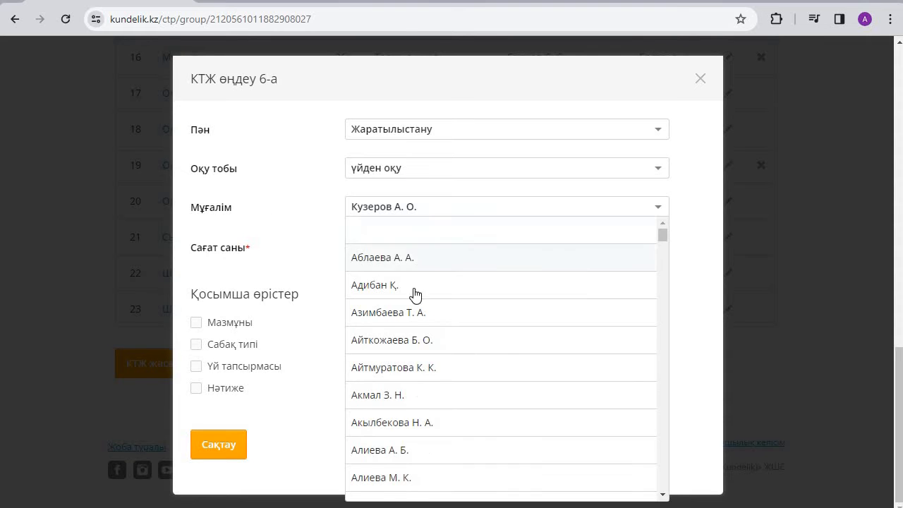
scroll(424, 295, down, 2)
scroll(438, 295, down, 15)
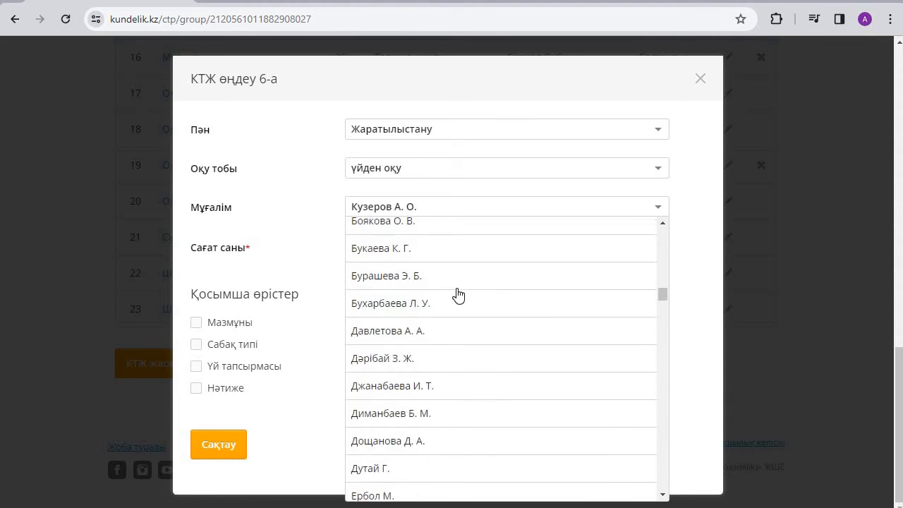
scroll(458, 295, down, 18)
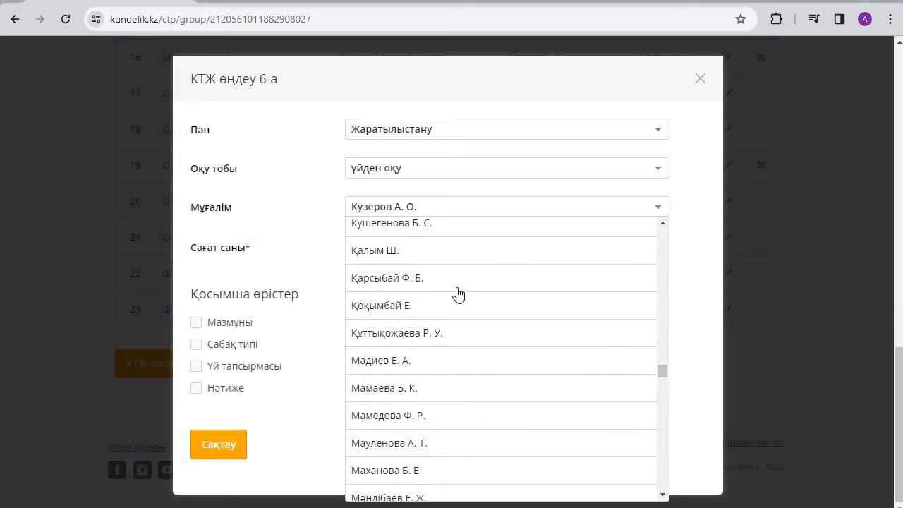
scroll(457, 295, down, 18)
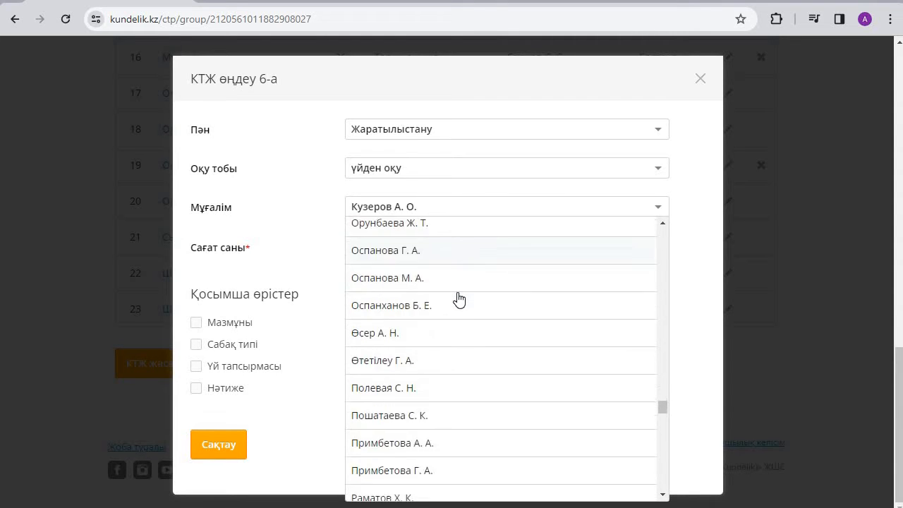
scroll(457, 300, down, 18)
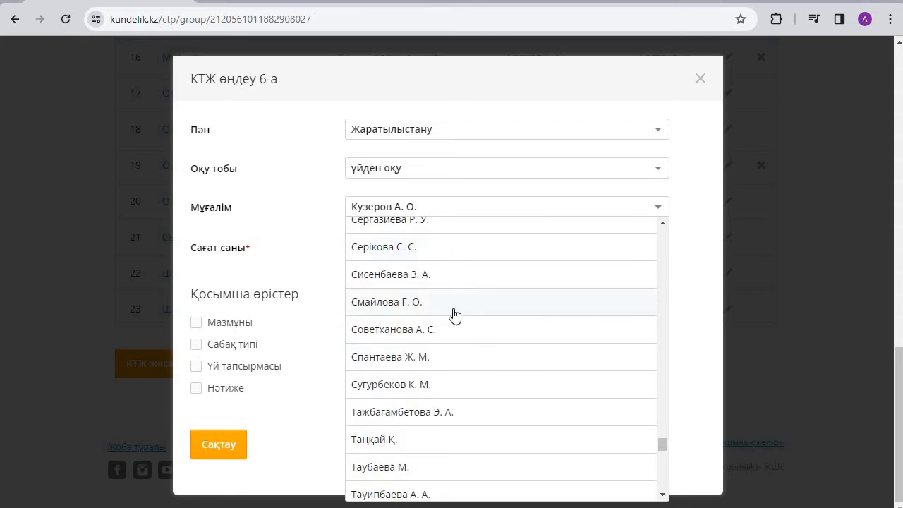
click(416, 275)
- Set the number of hours to 8, save the plan and agree to add another КТЖ for the subject
click(368, 245)
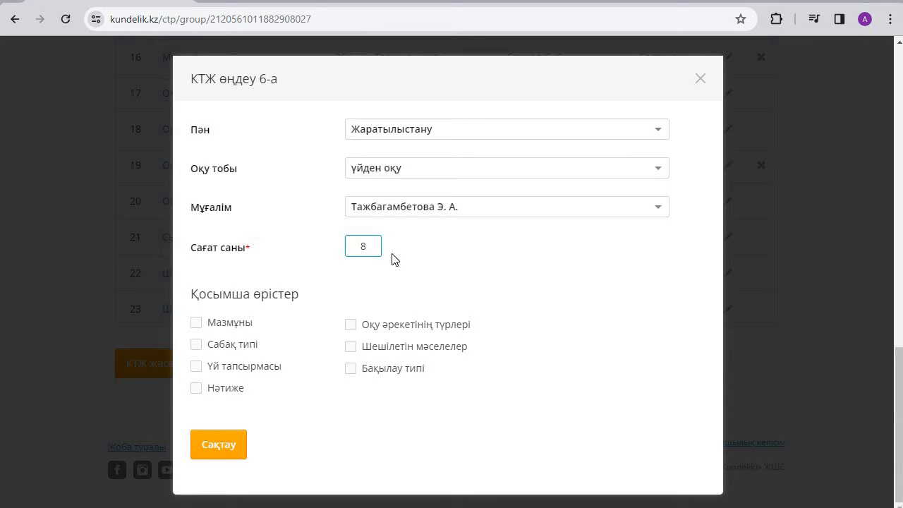
click(230, 446)
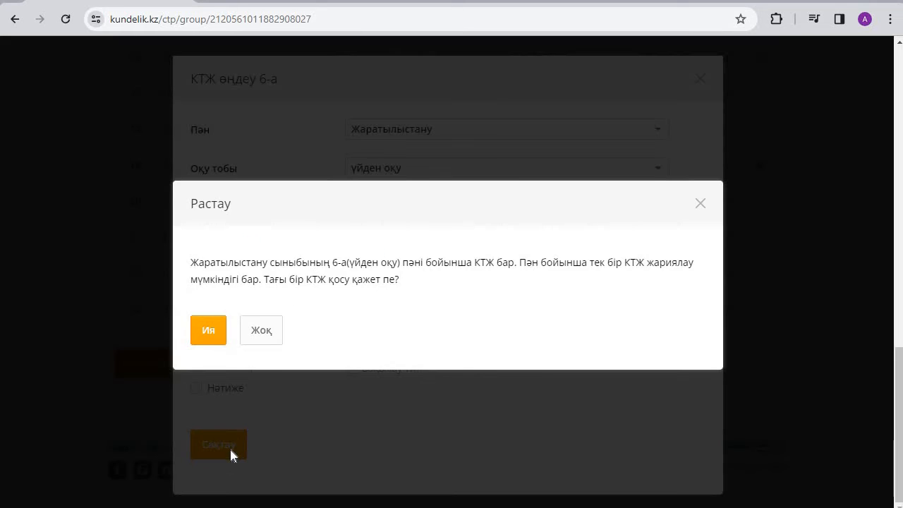
click(209, 331)
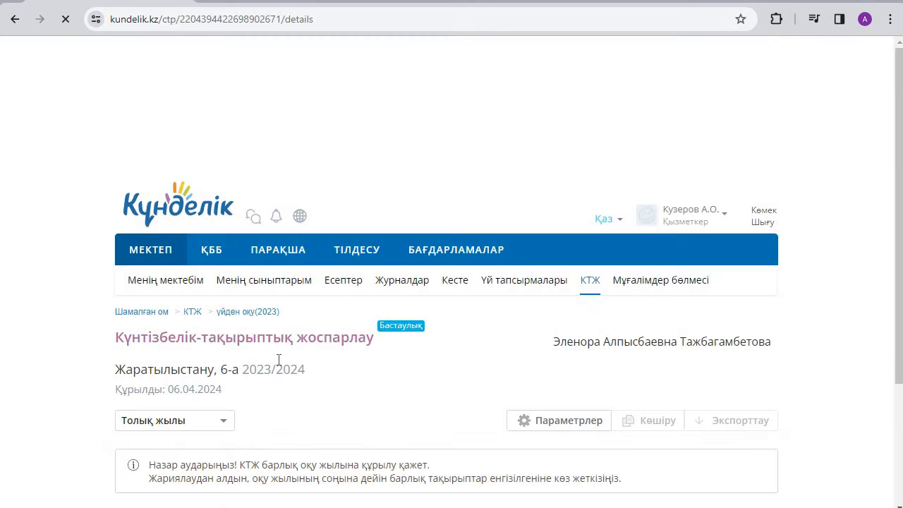
- Add the topic "адам және жануарлар" to the plan with the planned lesson date 1 April 2024 and save it
scroll(397, 365, down, 3)
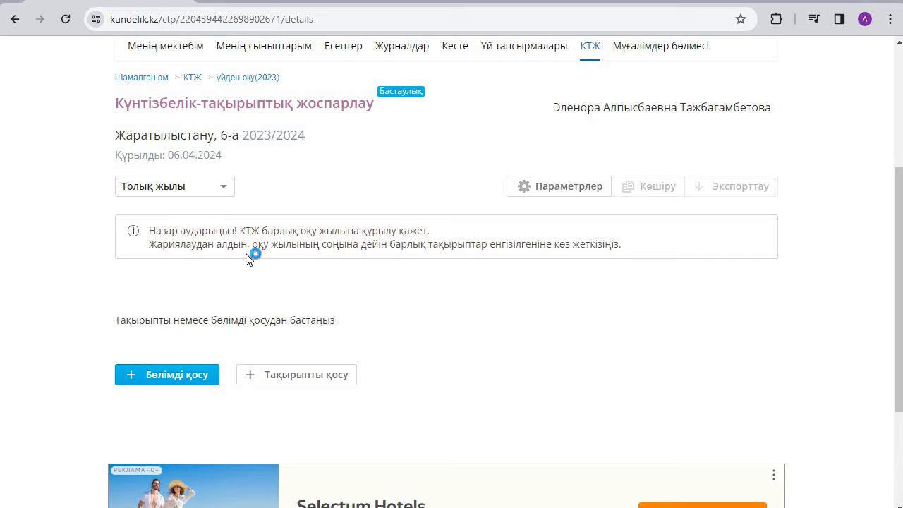
click(287, 381)
click(331, 206)
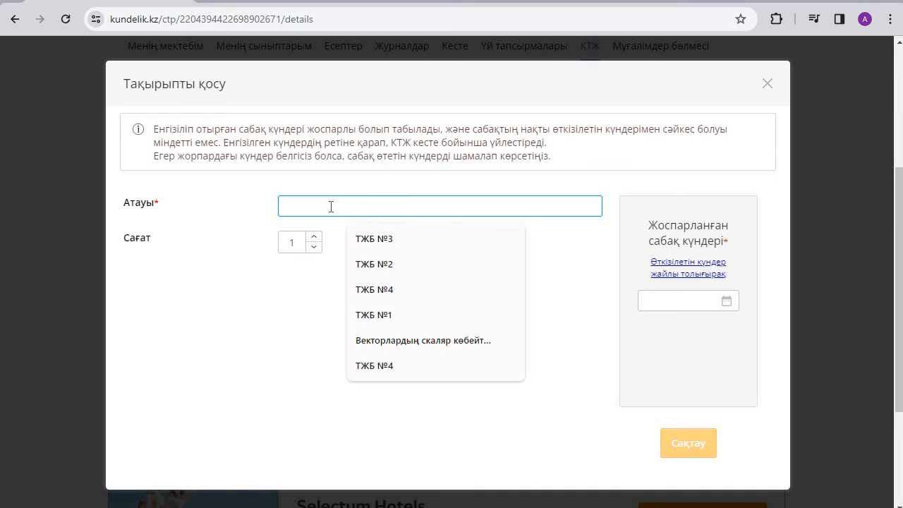
text(;fадам және жануарлар)
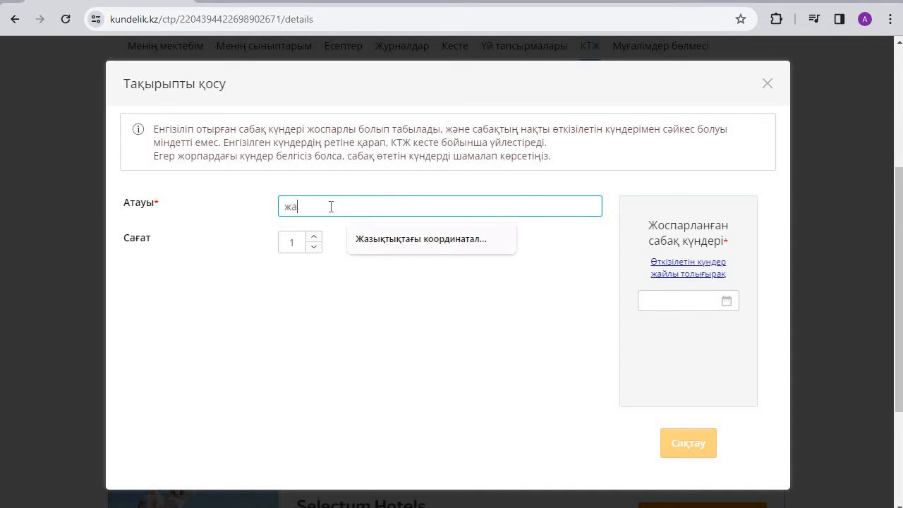
click(725, 297)
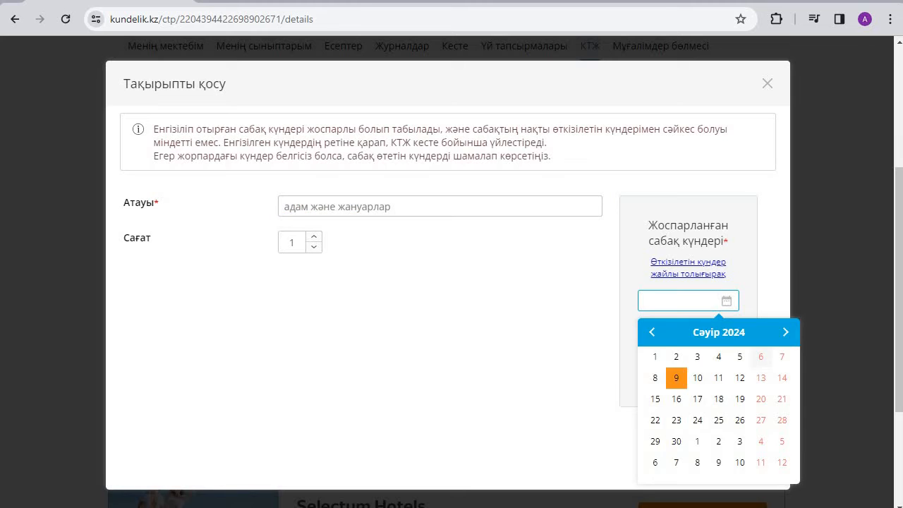
click(653, 355)
click(688, 443)
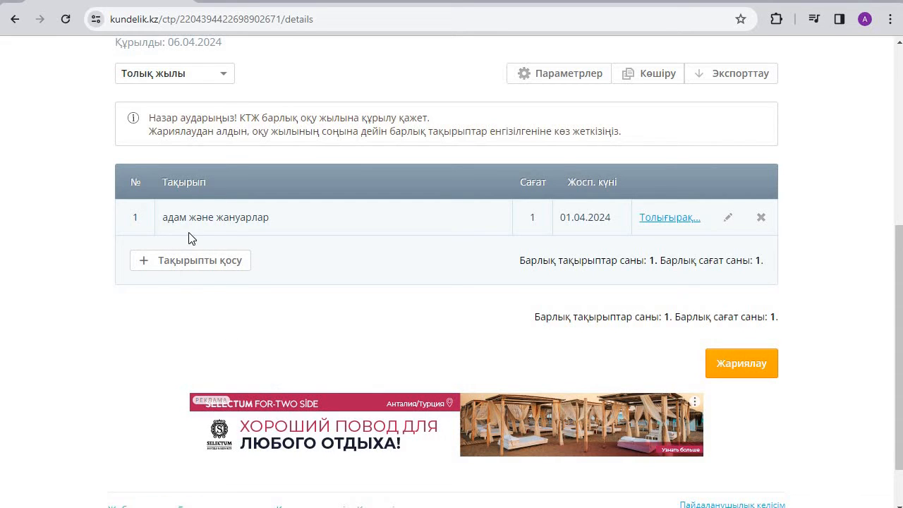
- Publish the Жаратылыстану КТЖ for class 6-а and confirm the publication
click(741, 365)
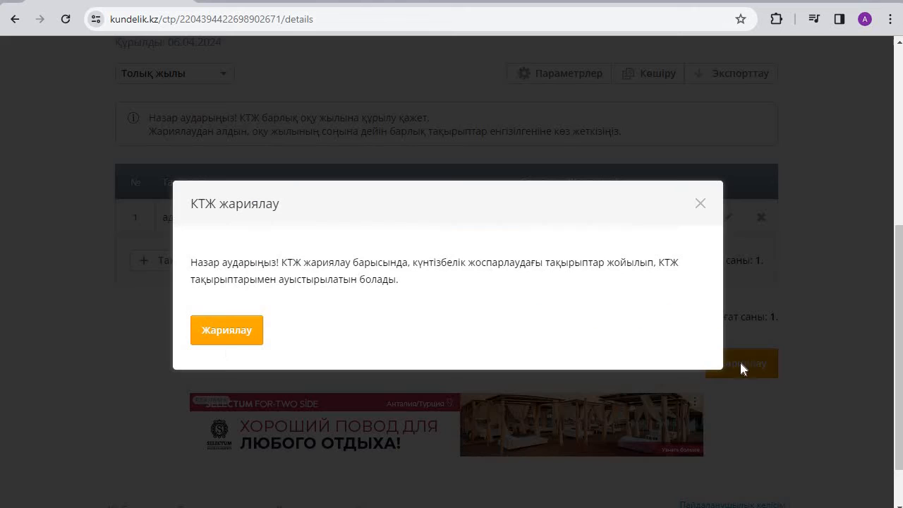
click(700, 205)
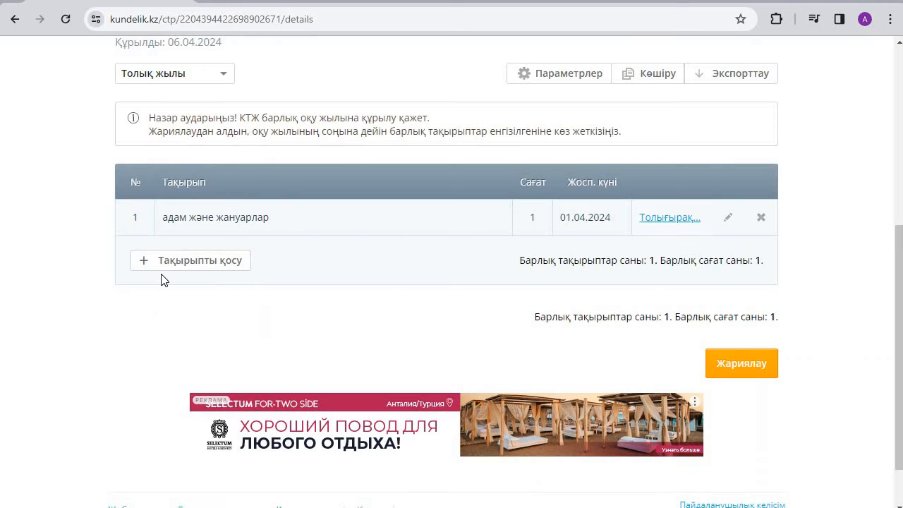
click(743, 366)
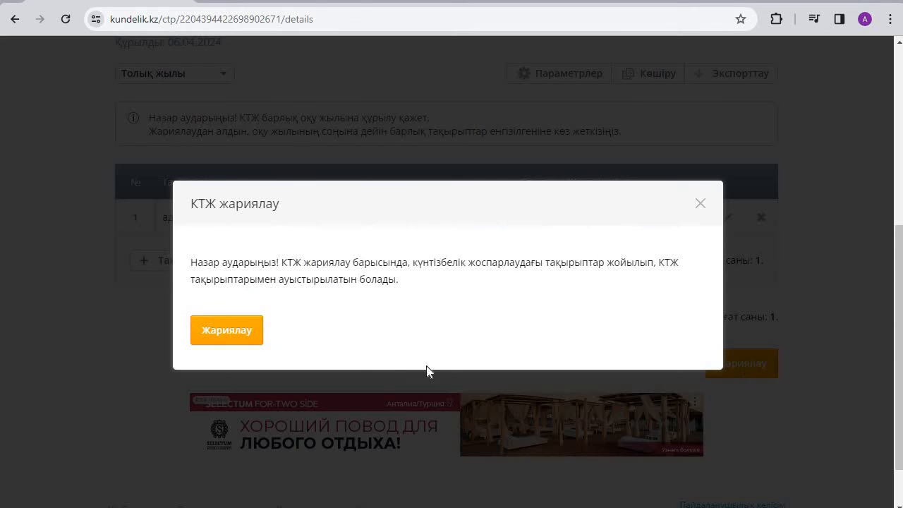
click(230, 337)
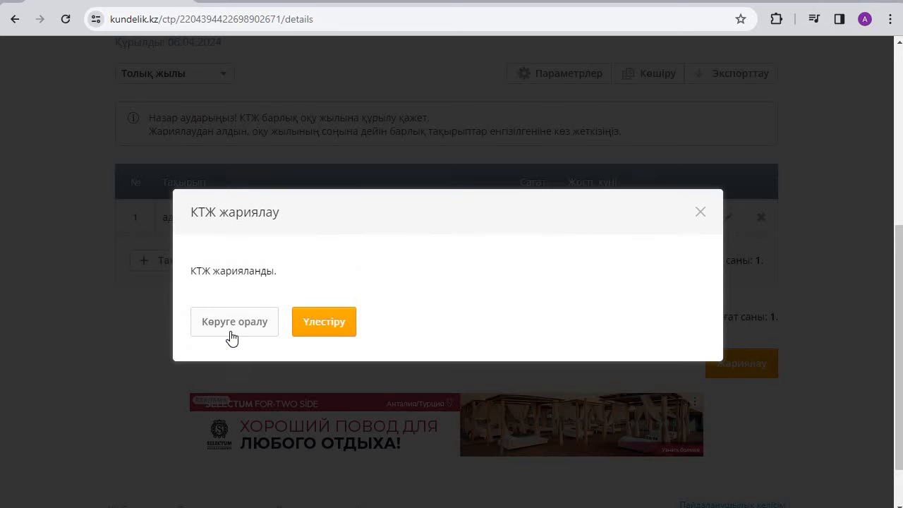
- Start distributing the КТЖ topics over the lesson timetable, using the Толық жылы period
click(346, 322)
scroll(167, 312, down, 3)
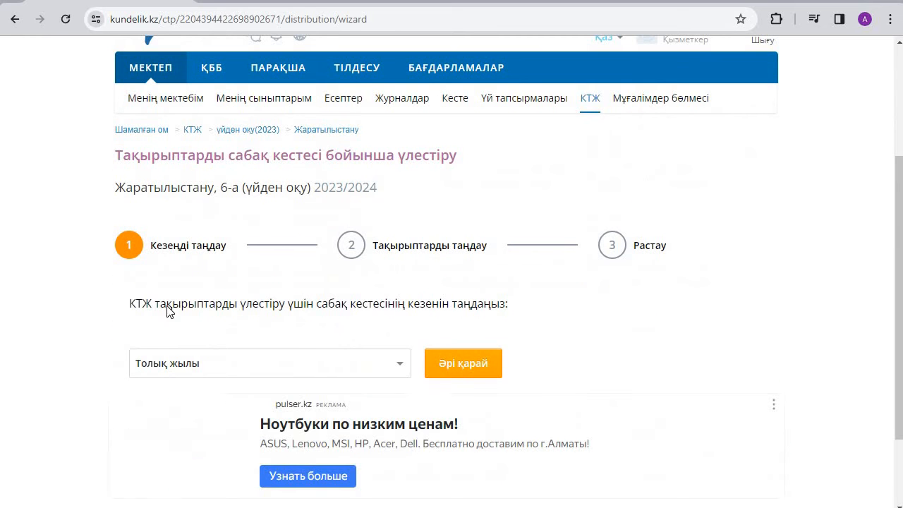
click(446, 368)
- Select all listed lesson topics and complete their distribution over the timetable dates
scroll(173, 325, down, 4)
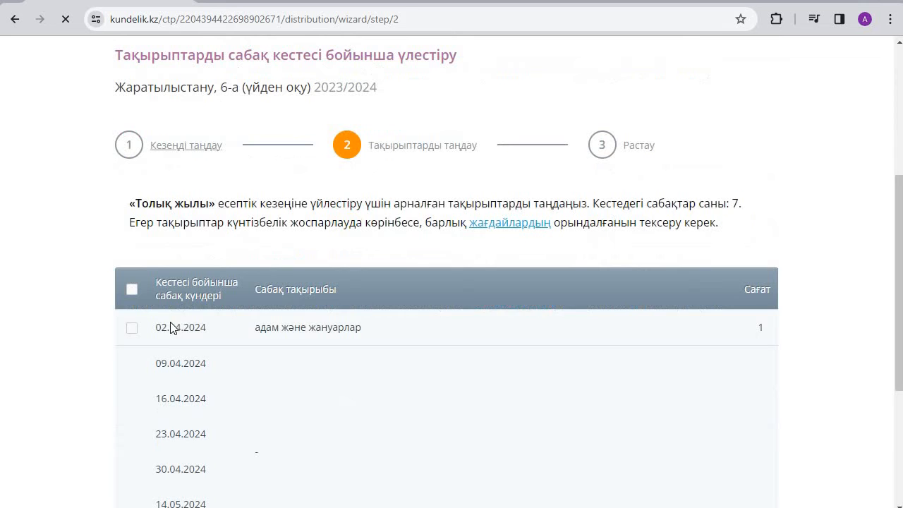
click(133, 296)
scroll(270, 321, down, 5)
scroll(152, 265, up, 2)
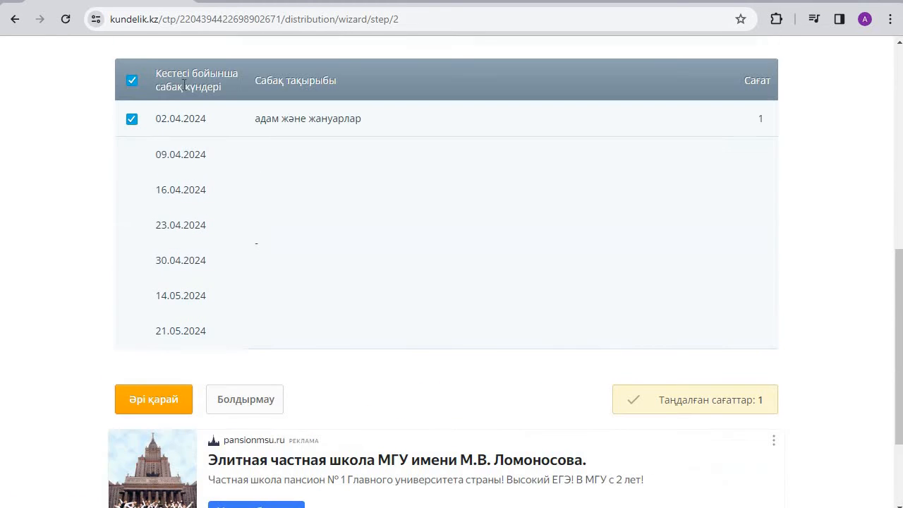
click(161, 398)
scroll(632, 330, down, 2)
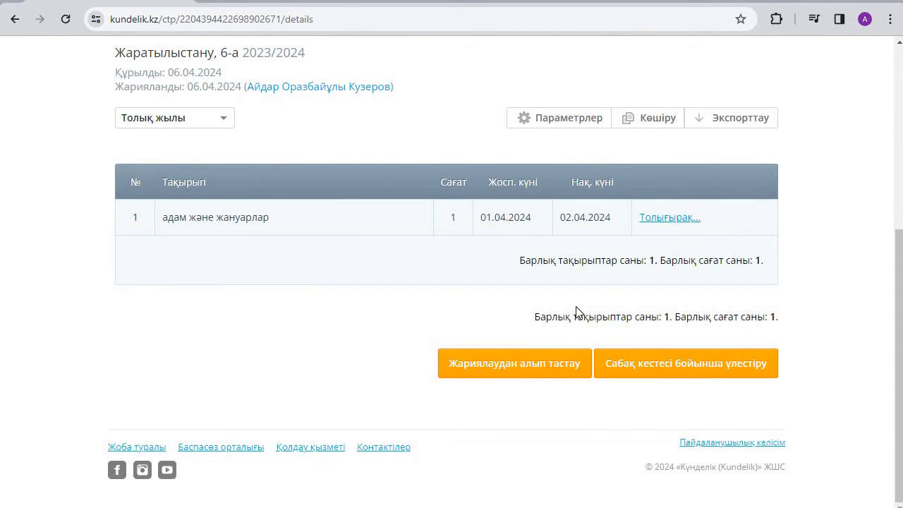
scroll(582, 363, up, 3)
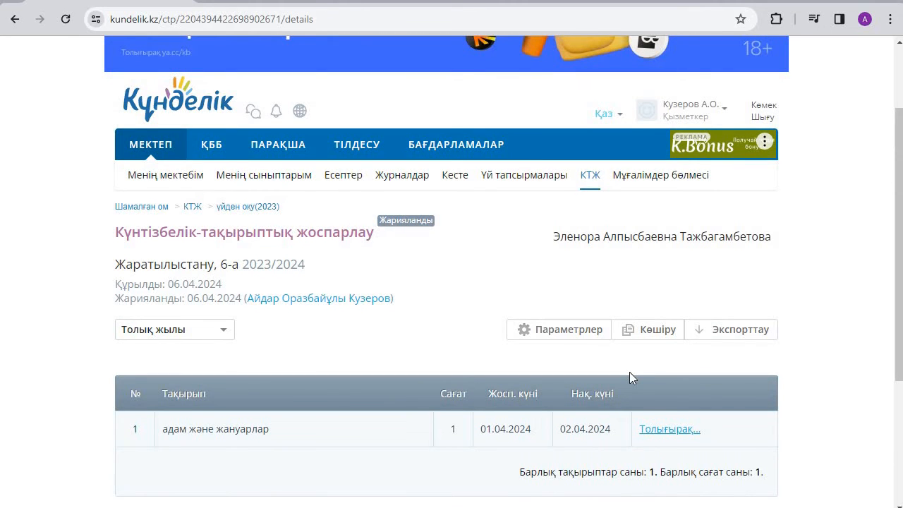
- Open the Жаратылыстану subject journal for class 6-а
click(413, 181)
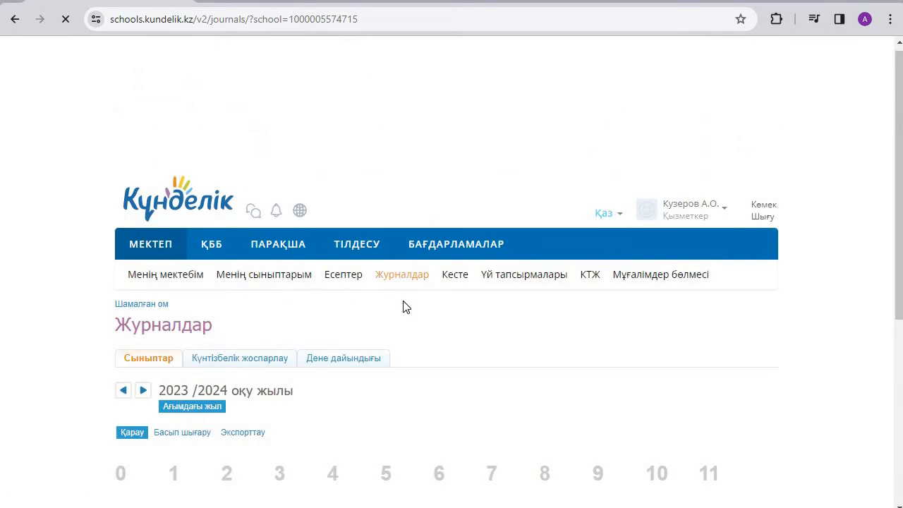
scroll(403, 306, down, 4)
click(450, 263)
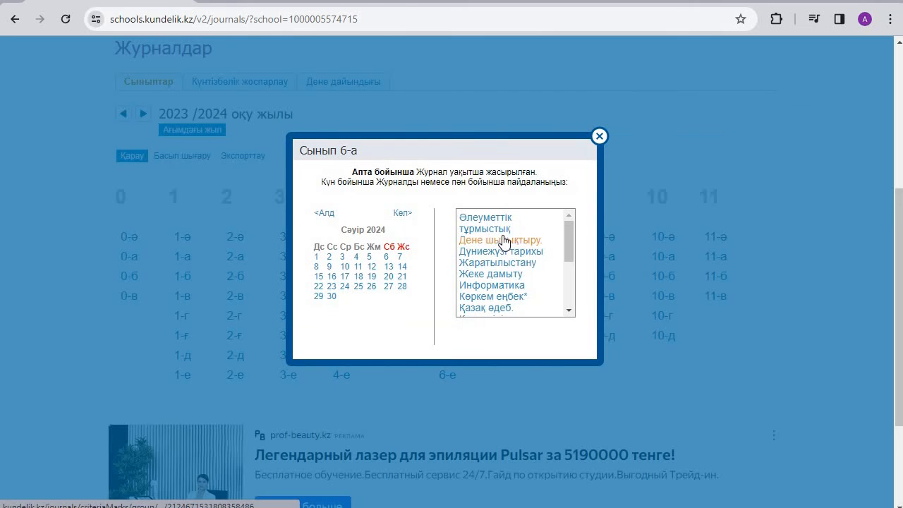
scroll(494, 261, down, 3)
scroll(510, 276, up, 1)
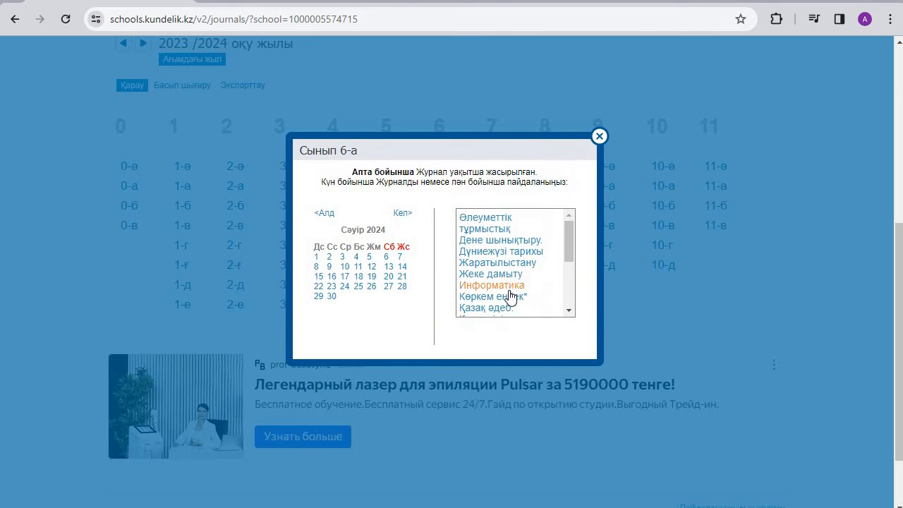
click(508, 265)
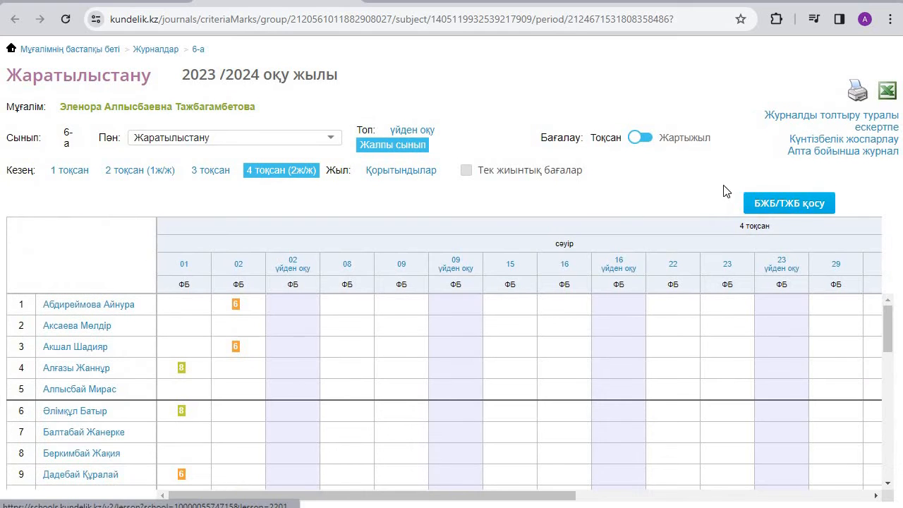
- Open the calendar planning for Жаратылыстану in class 6-а and show the lessons of the үйден оқу group
click(820, 139)
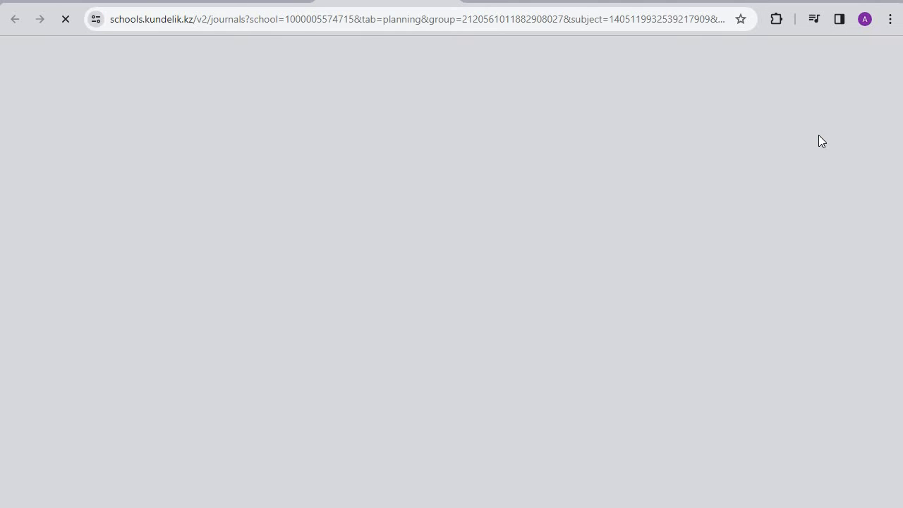
scroll(458, 178, down, 3)
scroll(400, 235, down, 2)
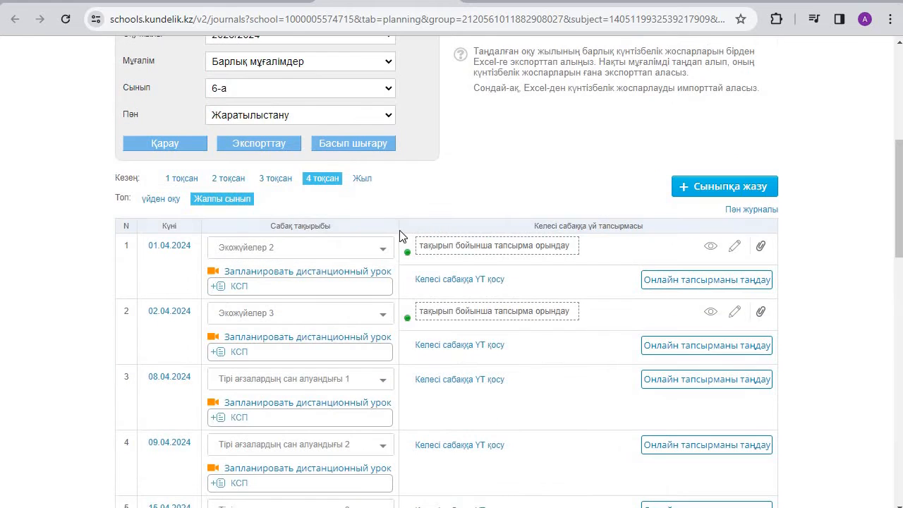
click(161, 200)
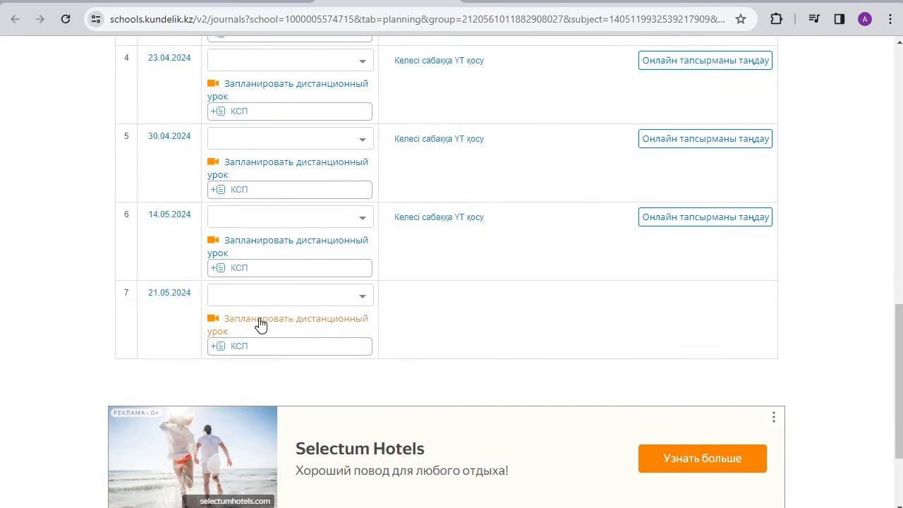
- Examine the topics assigned to the home-schooling lesson dates and view the topic choices for the 16.04.2024 lesson
scroll(258, 322, up, 4)
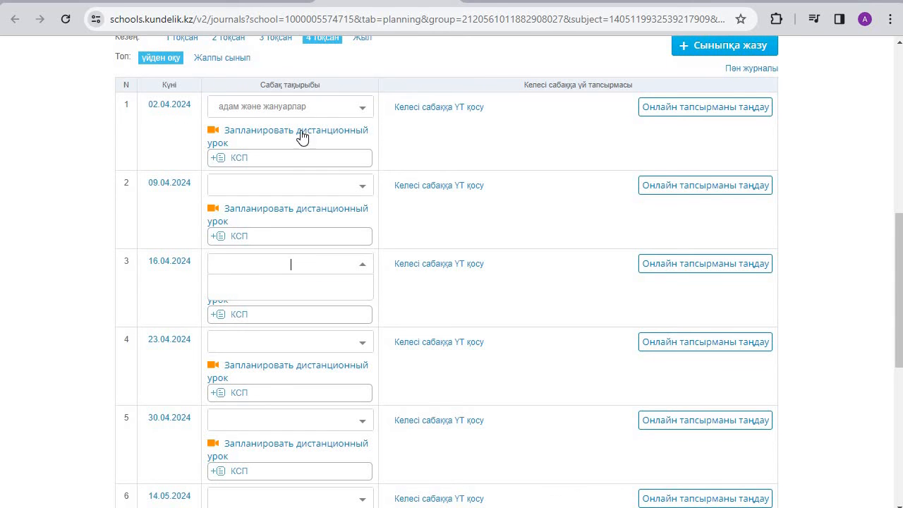
click(357, 264)
scroll(375, 413, down, 1)
scroll(567, 209, up, 2)
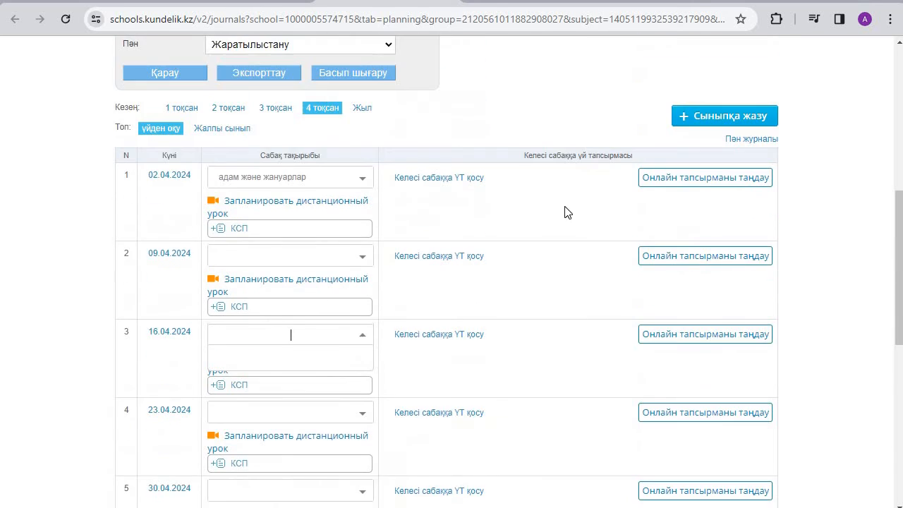
scroll(616, 177, up, 2)
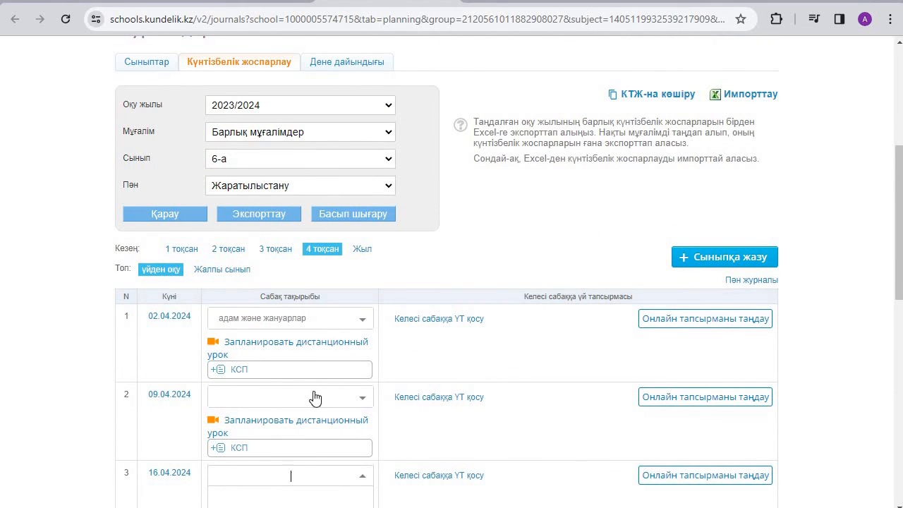
scroll(580, 365, down, 1)
scroll(623, 341, up, 2)
click(641, 165)
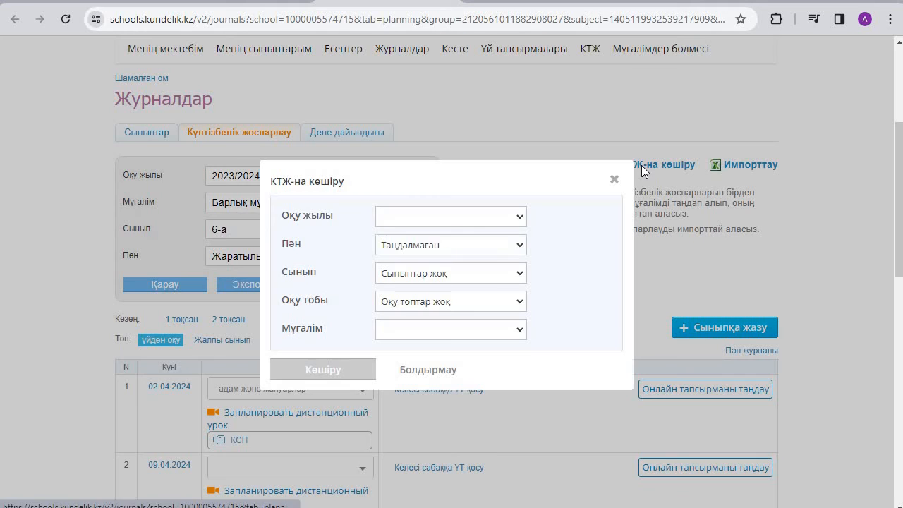
click(449, 218)
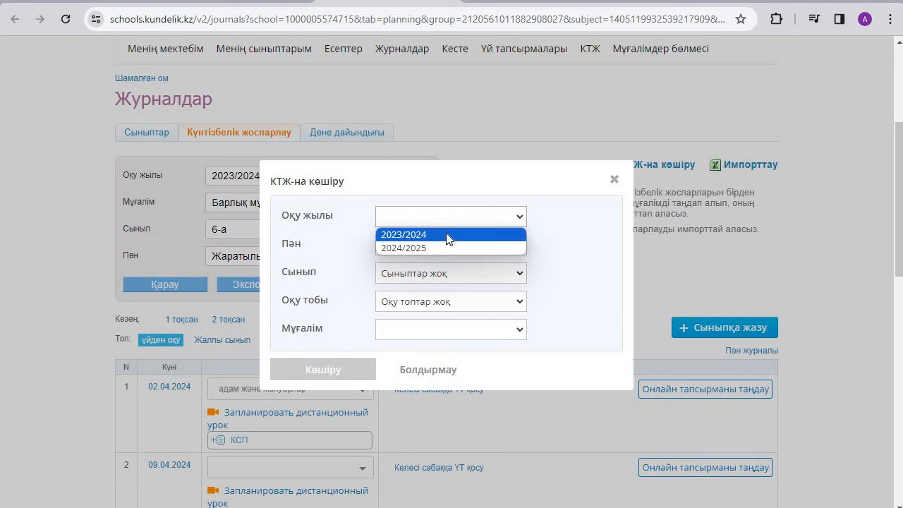
click(452, 234)
click(452, 247)
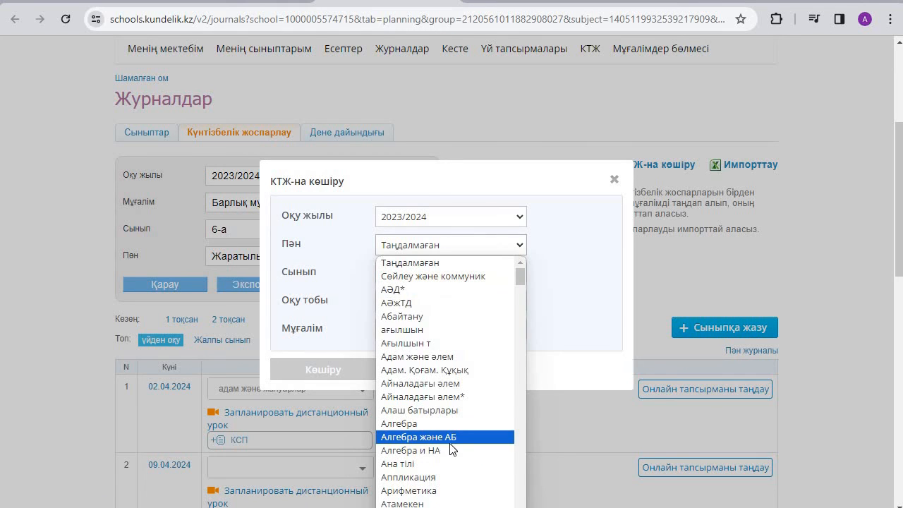
scroll(459, 451, down, 2)
scroll(469, 388, down, 2)
scroll(477, 379, down, 6)
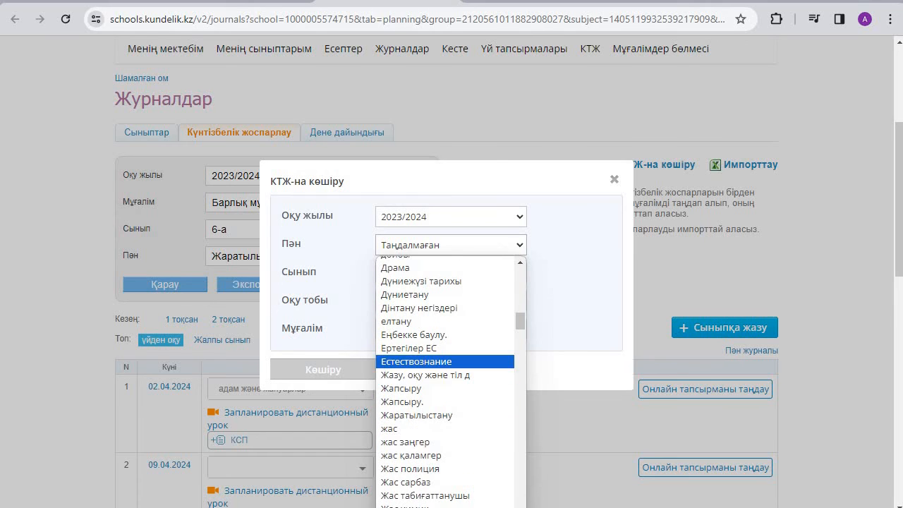
scroll(466, 367, up, 5)
click(469, 346)
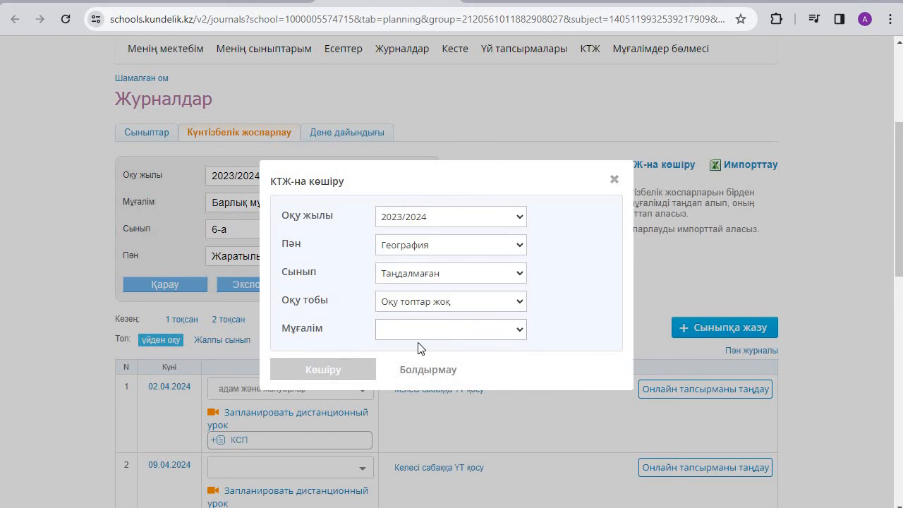
click(614, 182)
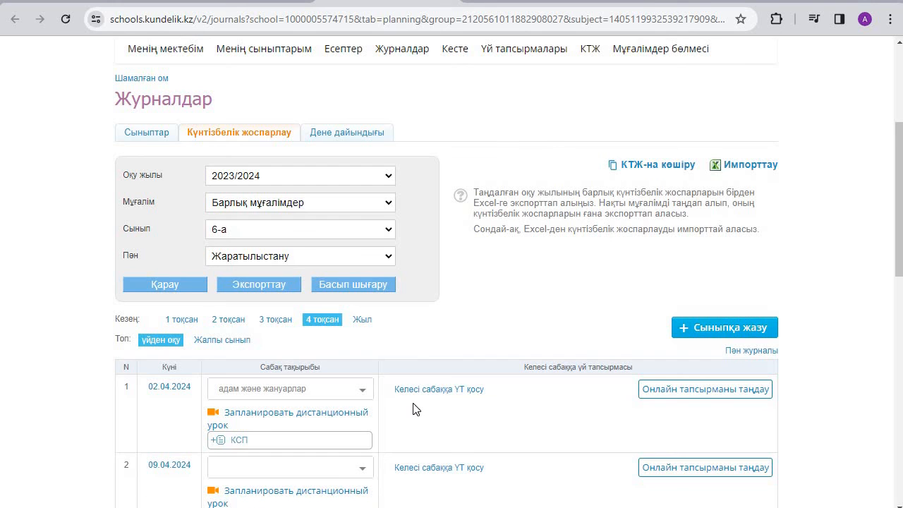